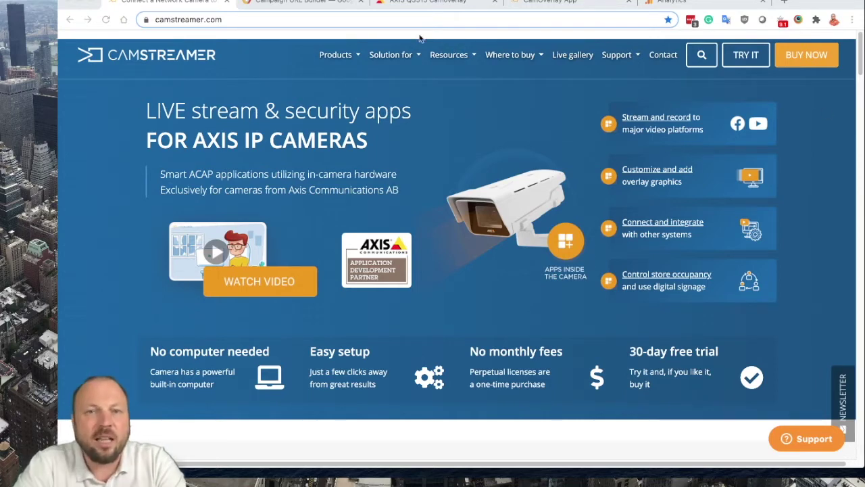
- Search Google for 'utm parameter generator' and open the Campaign URL Builder result
click(302, 4)
click(303, 20)
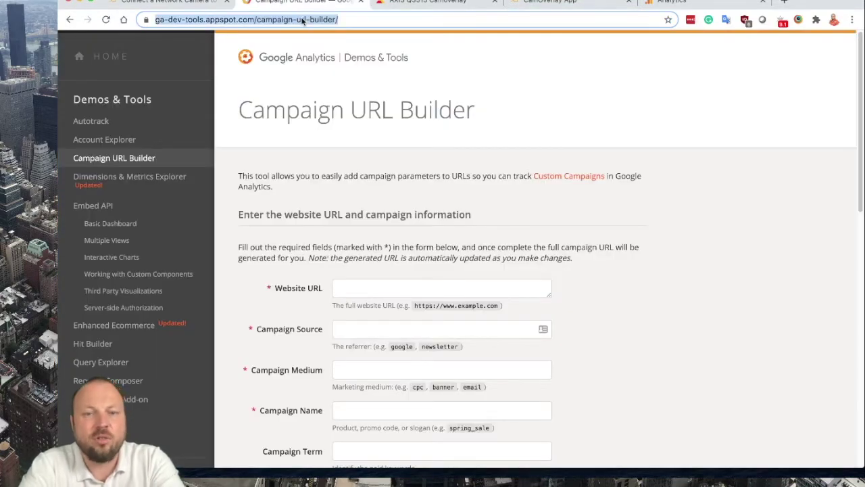
text(utm pa)
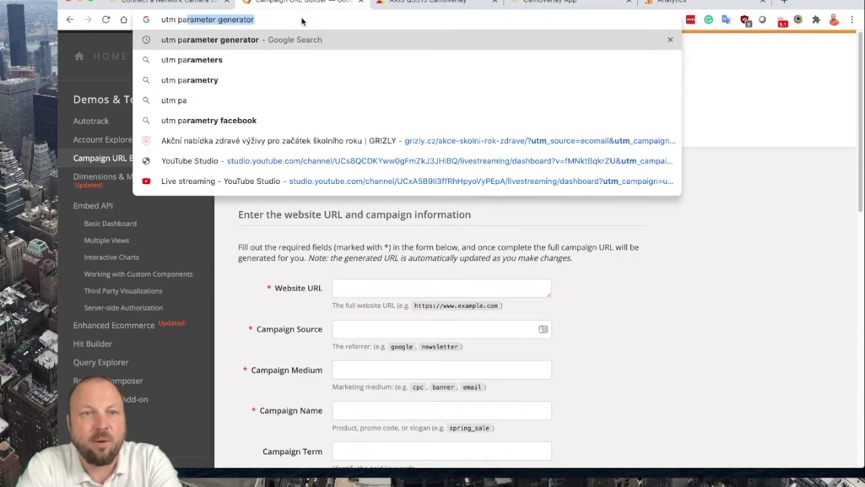
key(Return)
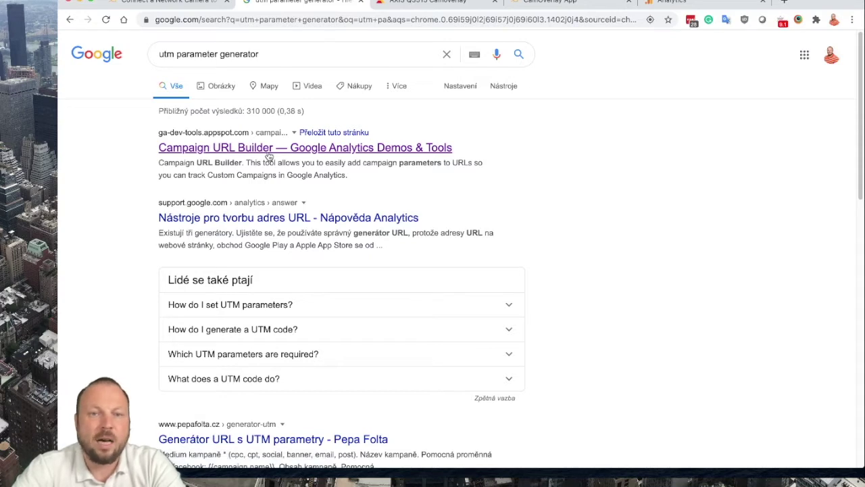
click(268, 154)
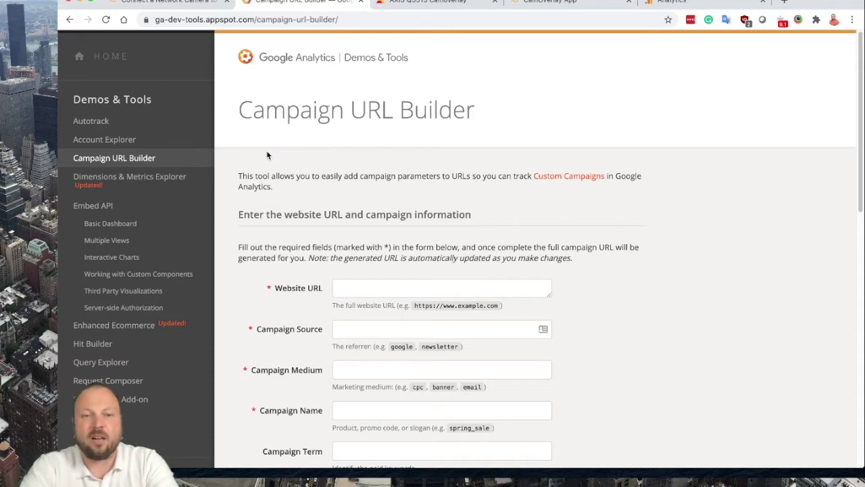
click(350, 284)
text(https://camstreamer.com/)
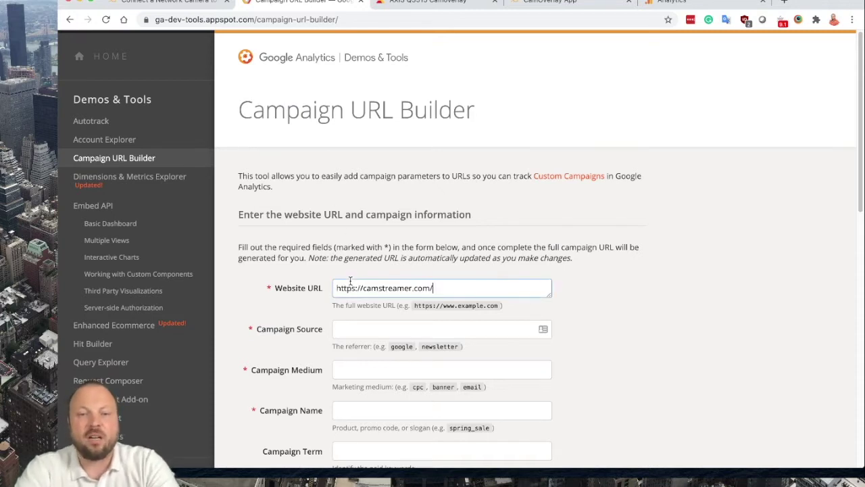
scroll(288, 284, down, 3)
scroll(289, 283, down, 1)
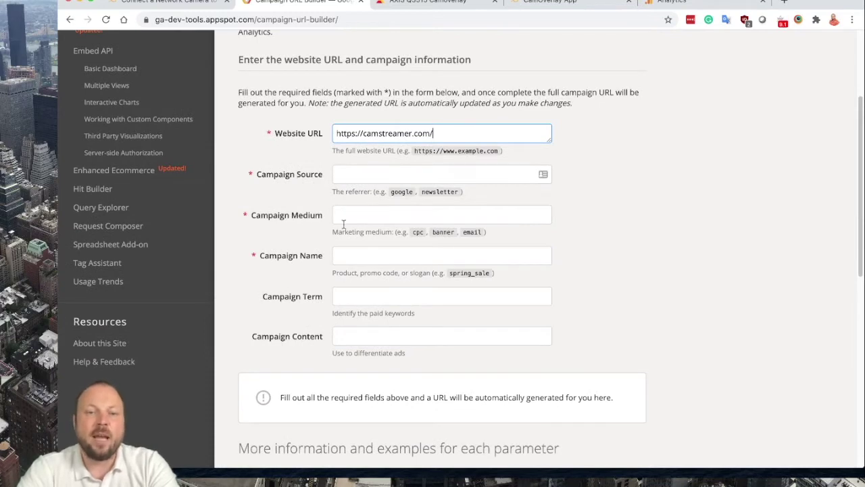
click(350, 173)
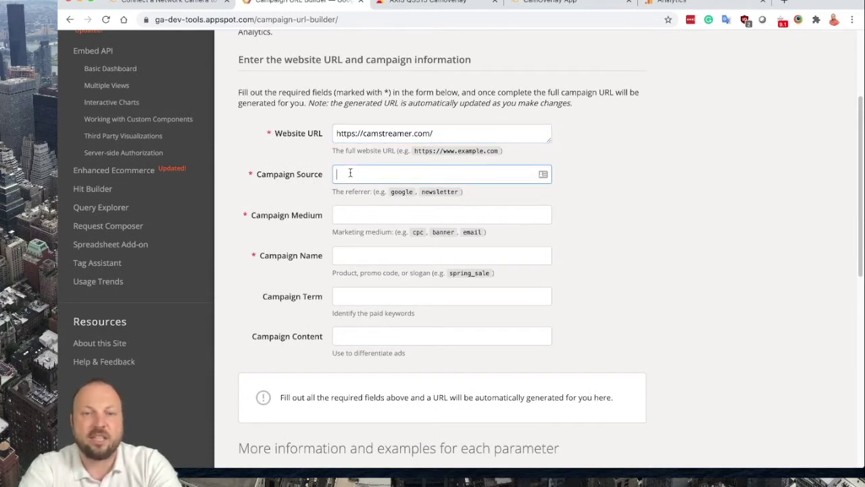
text(Live Video)
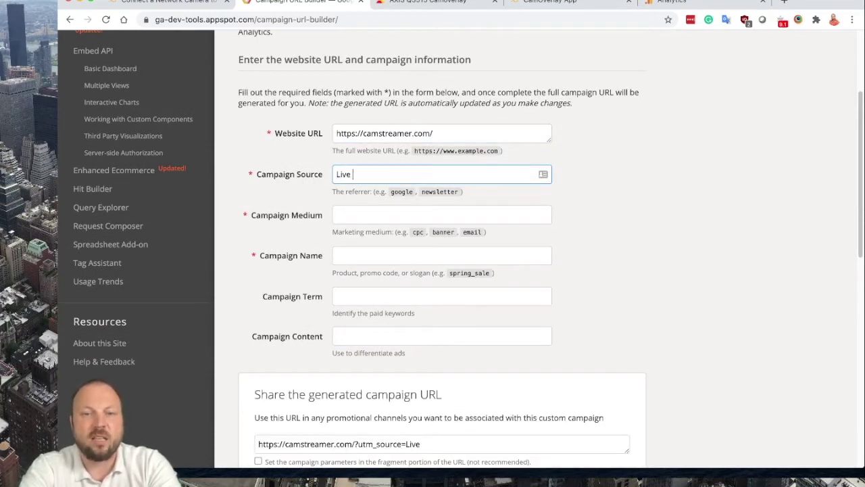
click(355, 218)
text(QR)
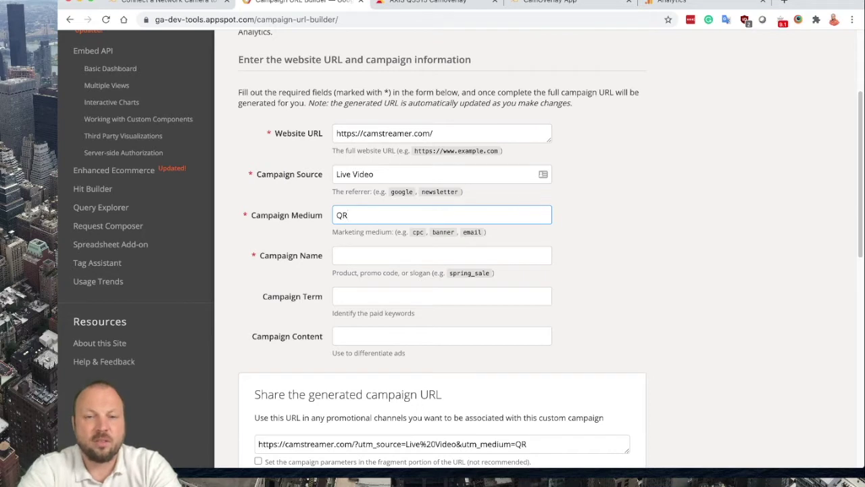
click(364, 255)
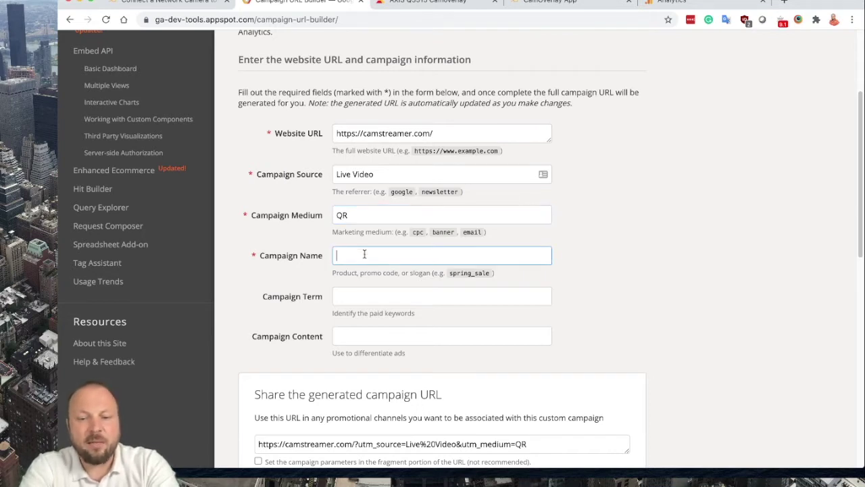
text(QR Campaign)
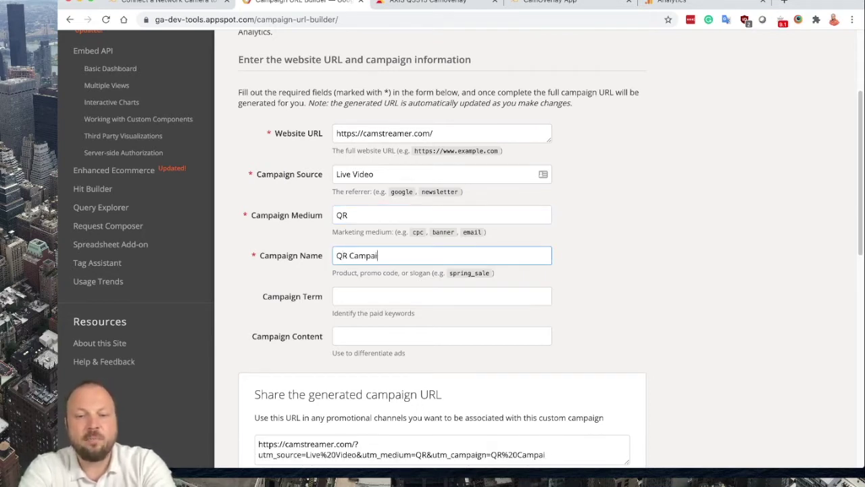
- Copy the generated campaign URL
scroll(433, 250, down, 1)
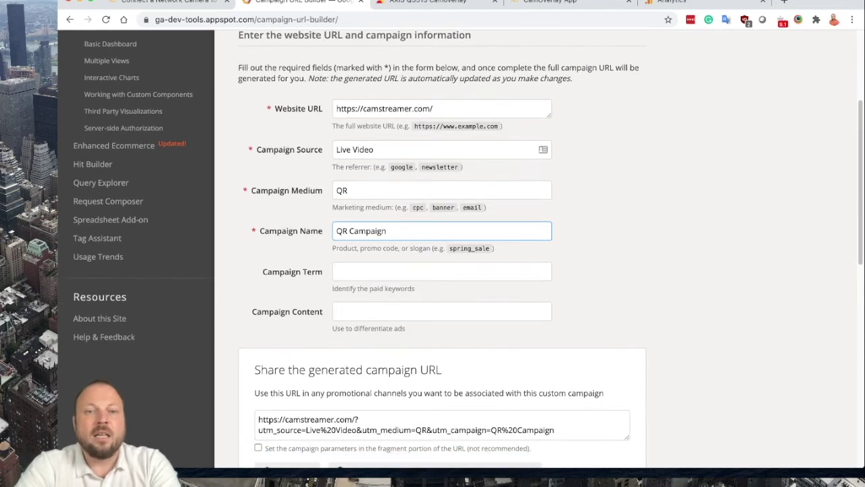
scroll(433, 250, up, 2)
scroll(433, 250, down, 5)
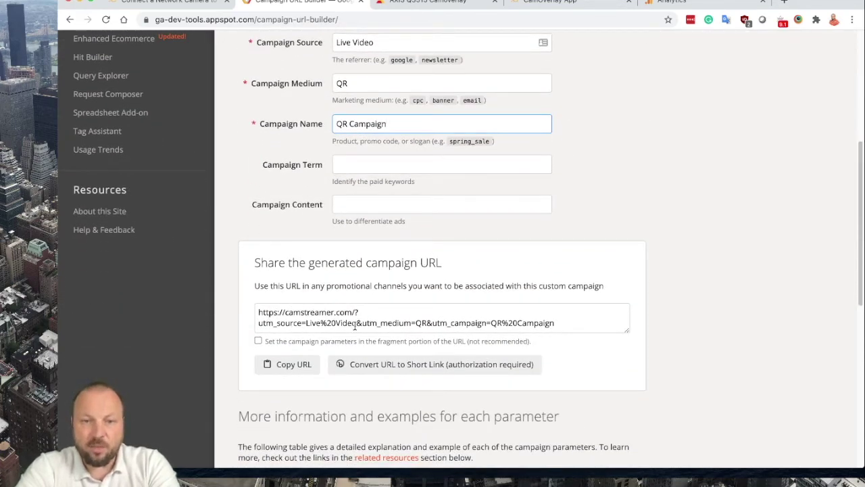
click(296, 365)
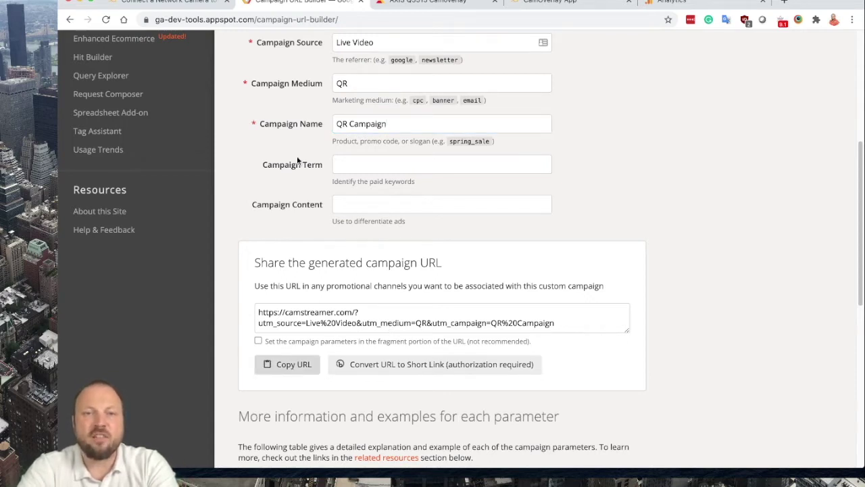
click(339, 21)
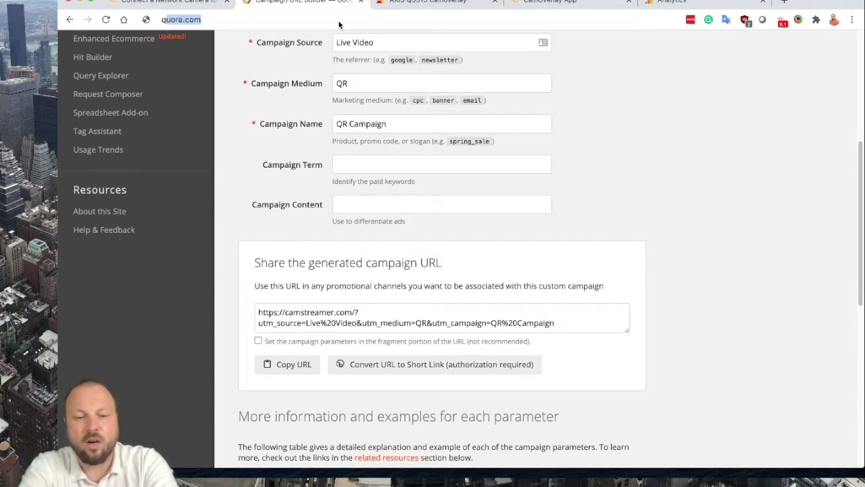
- Search for 'qr code generators', open goqr.me and choose the URL code type
text(qr code generators)
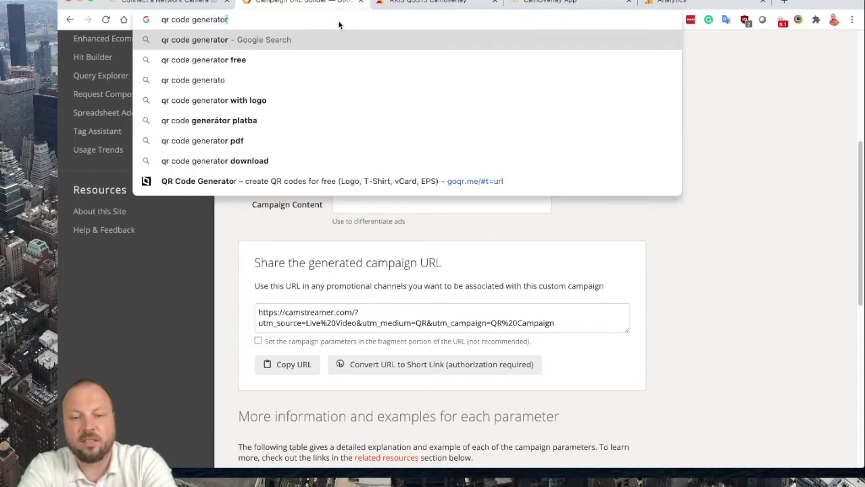
key(Return)
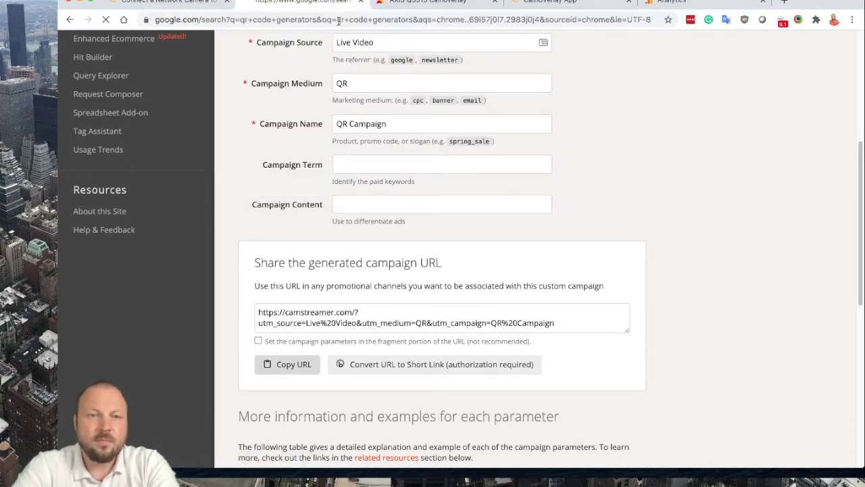
scroll(169, 257, down, 4)
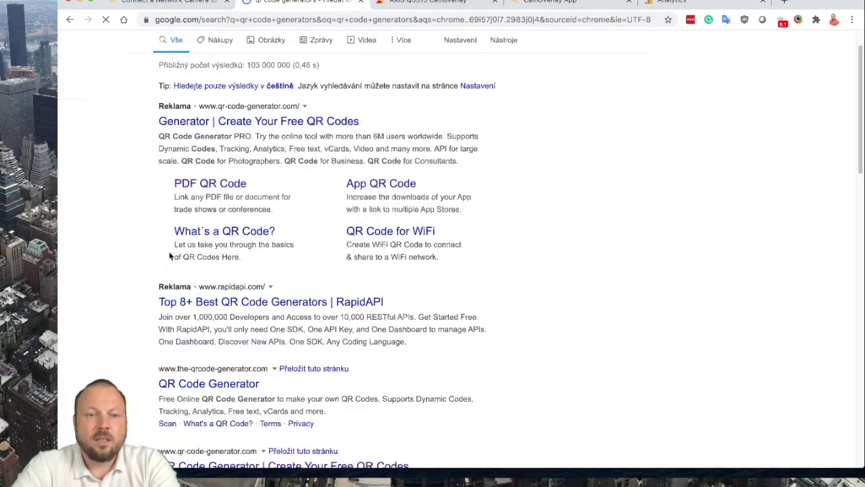
scroll(125, 290, down, 2)
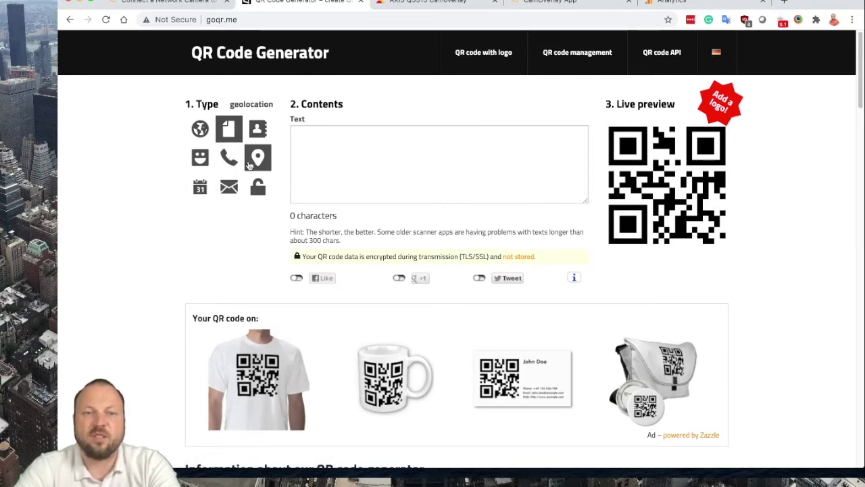
click(200, 128)
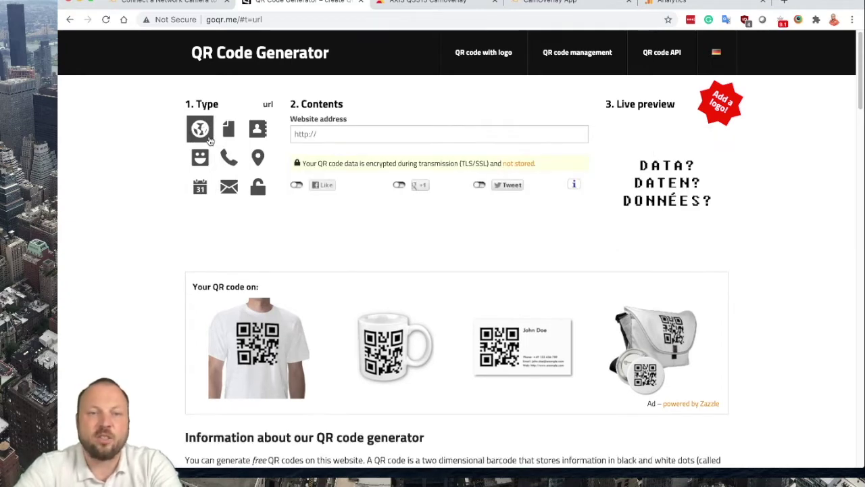
- Paste the campaign URL into goqr.me and download its QR code as a 400-size PNG
click(314, 130)
key(ctrl+v)
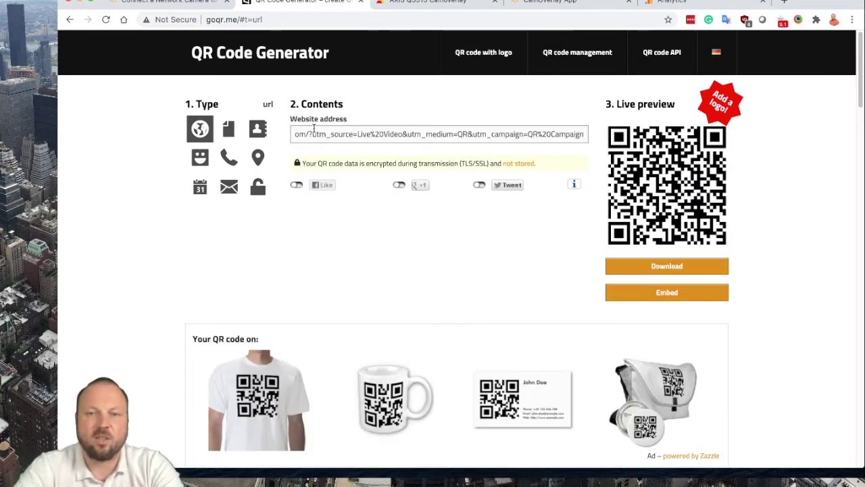
click(674, 266)
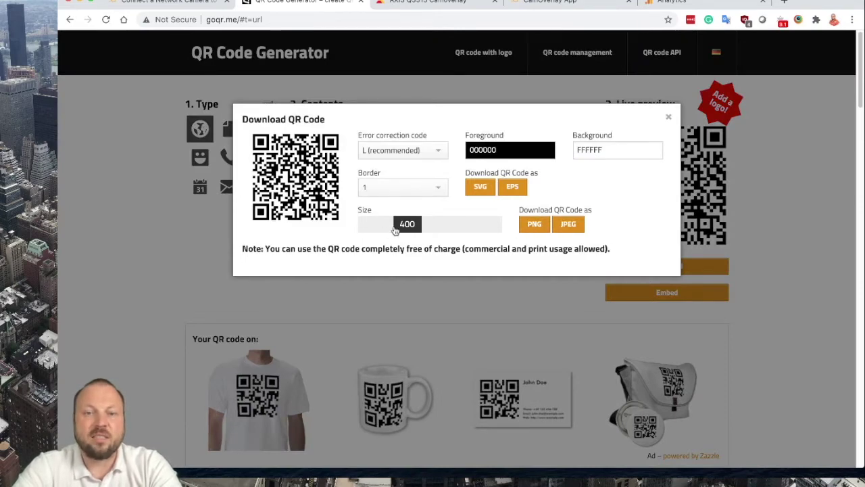
drag(406, 229, 407, 229)
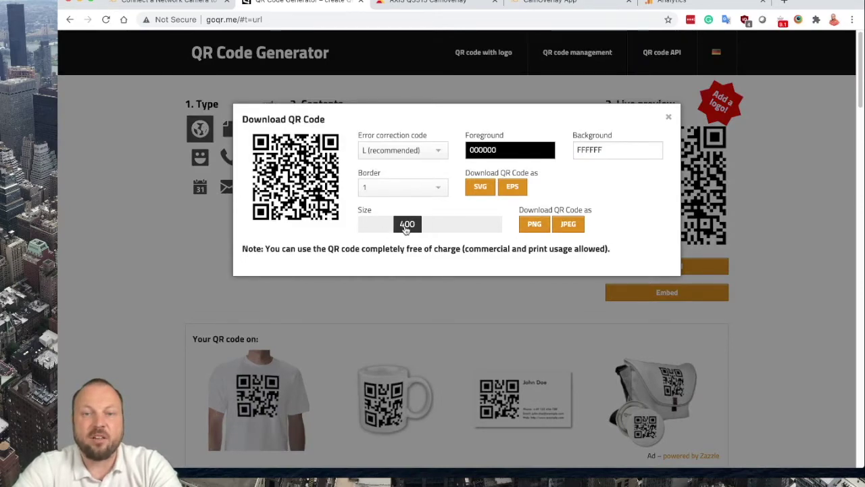
click(531, 227)
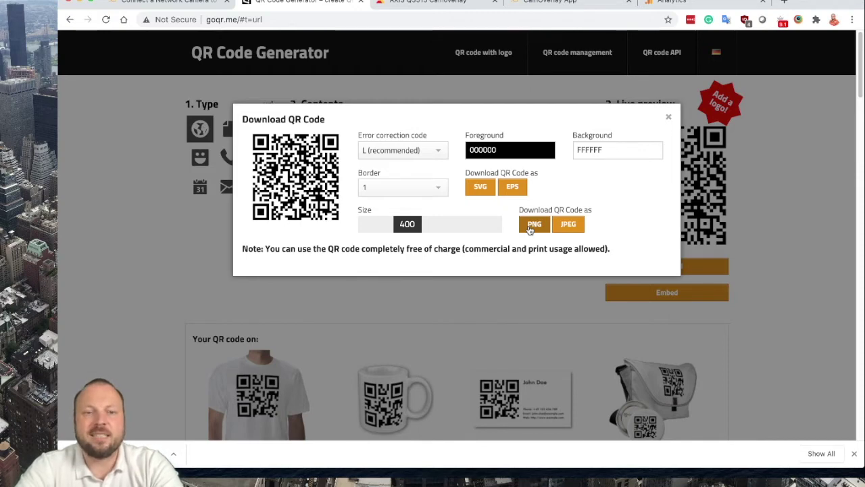
click(554, 4)
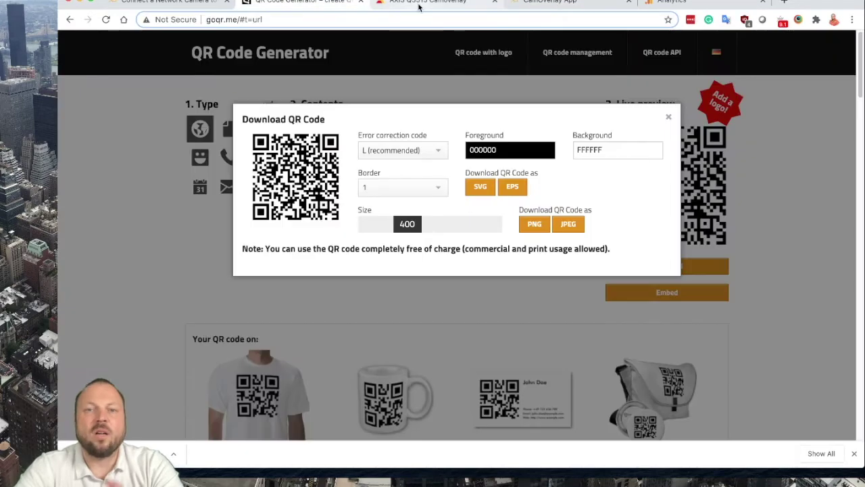
- In CamOverlay settings, add an Images service and open the Image Manager
click(420, 4)
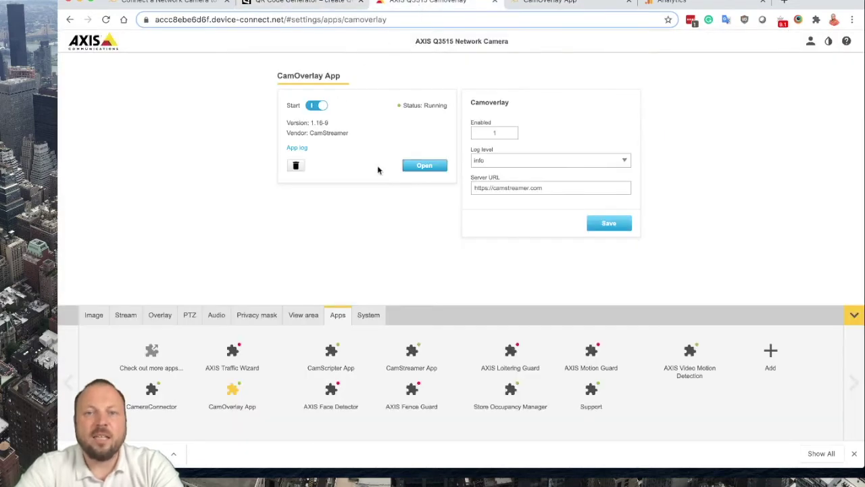
click(424, 168)
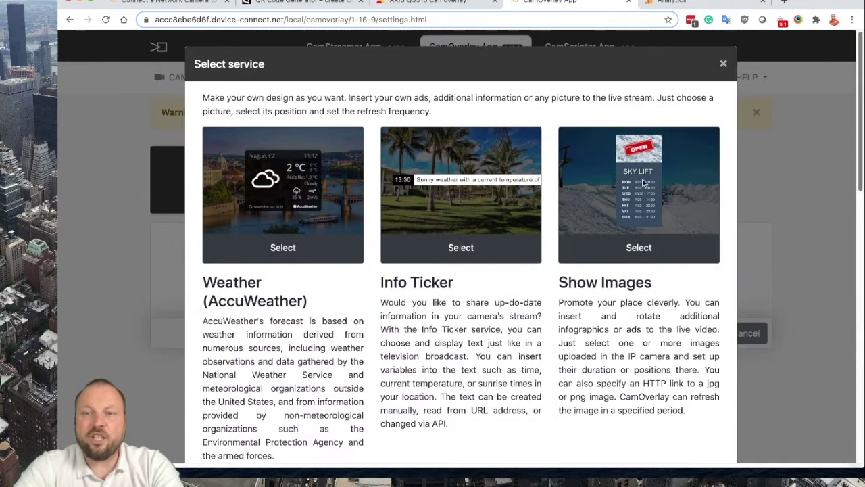
click(621, 255)
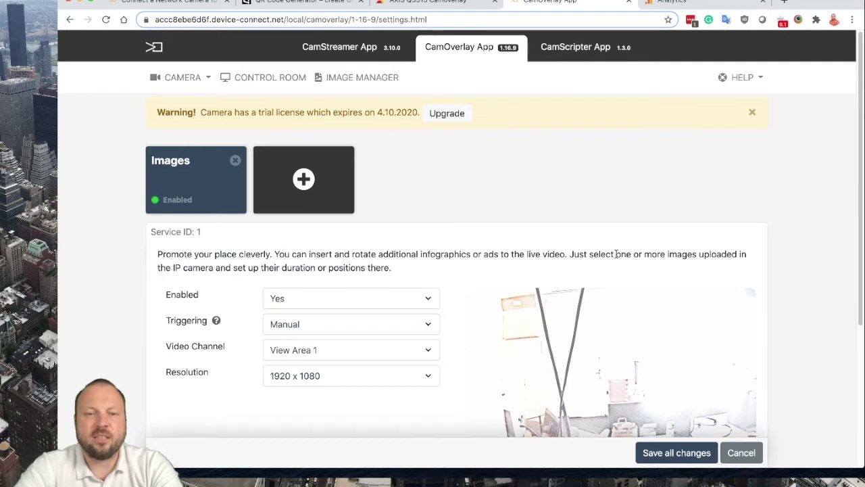
click(366, 76)
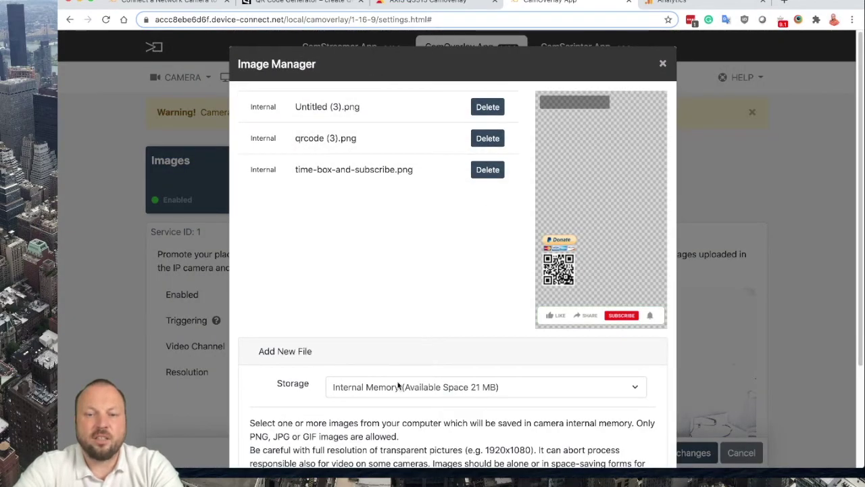
- Upload qrcode (4).png from Downloads to the camera's internal storage, then close the Image Manager
scroll(399, 386, down, 1)
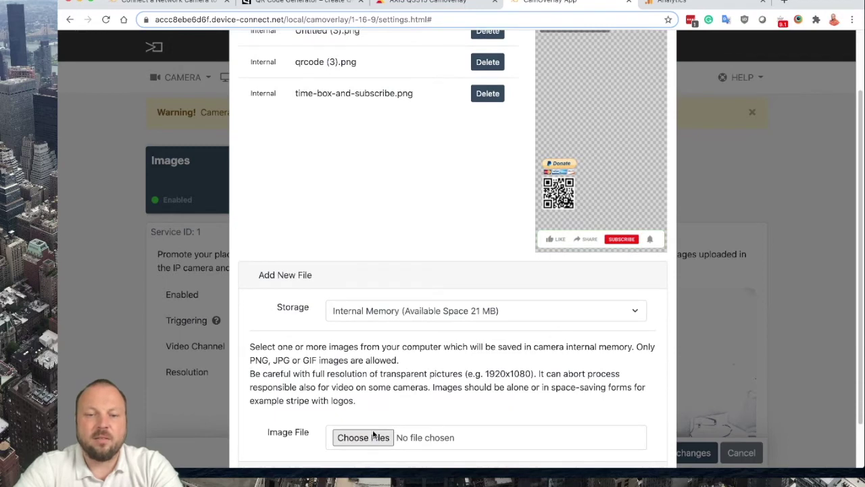
click(353, 439)
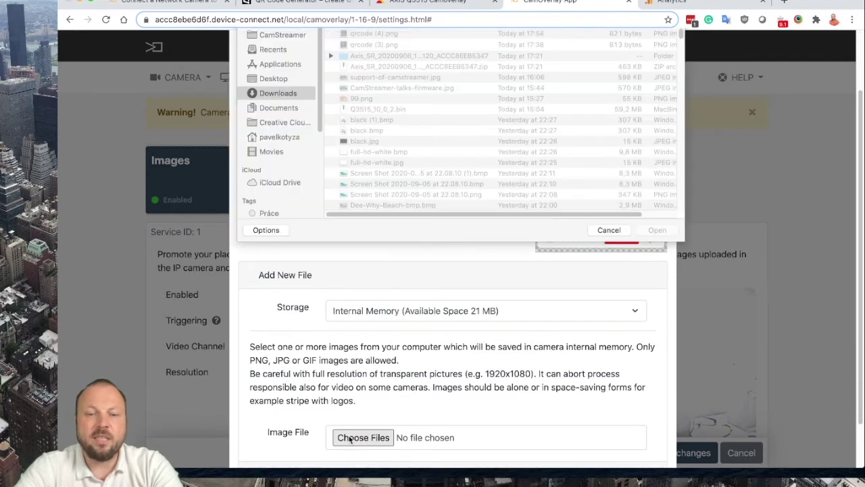
click(414, 71)
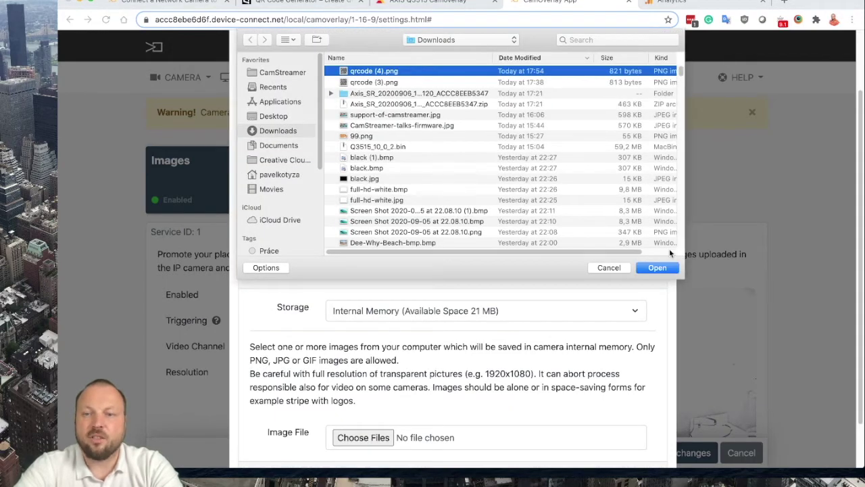
click(657, 267)
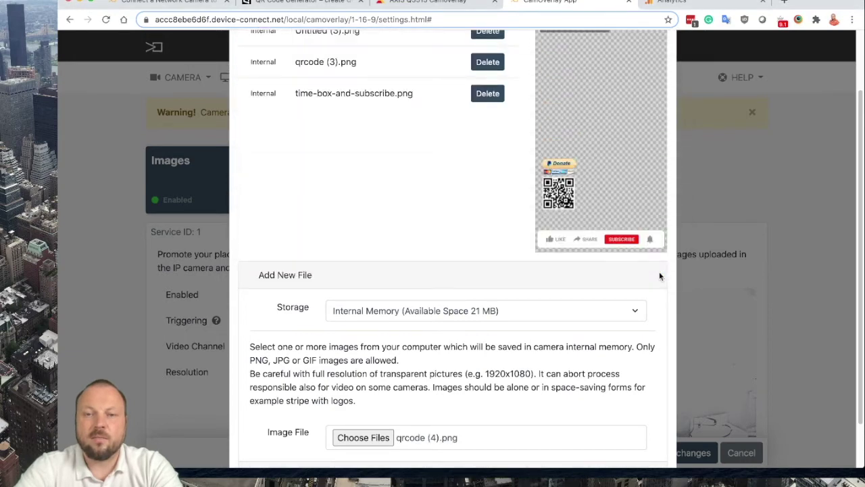
scroll(388, 113, up, 1)
scroll(387, 113, down, 2)
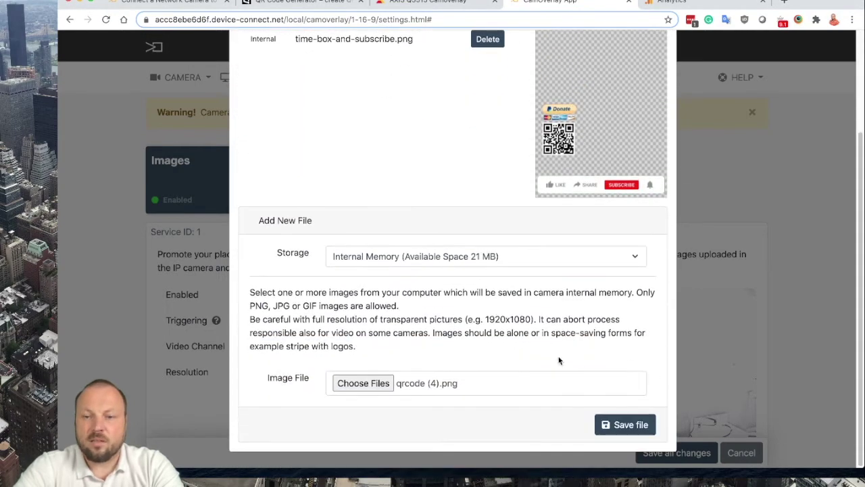
click(624, 424)
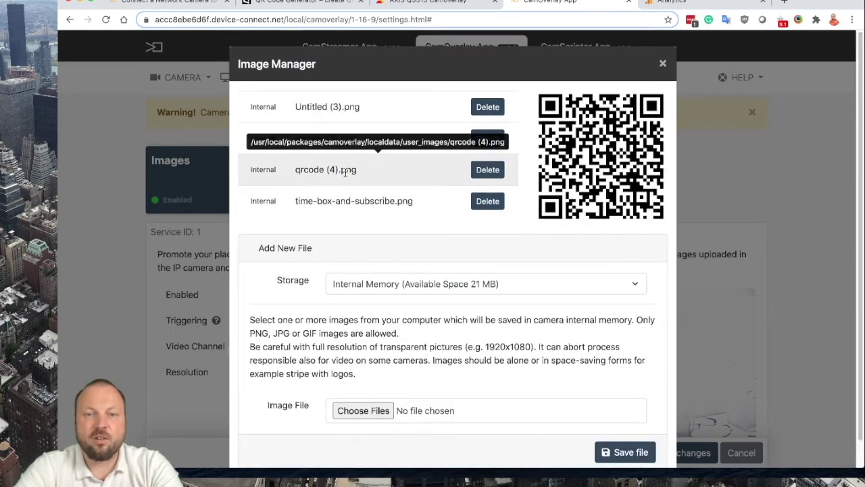
scroll(432, 314, down, 1)
scroll(655, 140, up, 1)
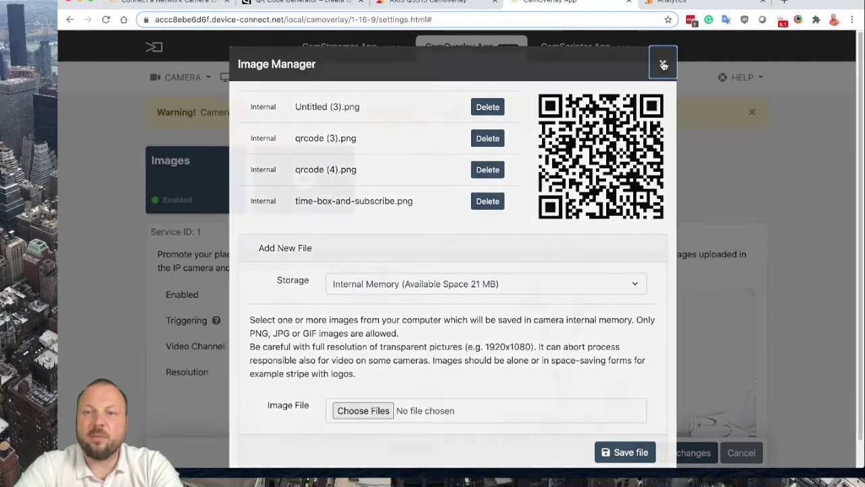
click(664, 65)
- Add a qrcode (4).png overlay positioned Bottom Right, save it and save all changes
scroll(240, 223, down, 5)
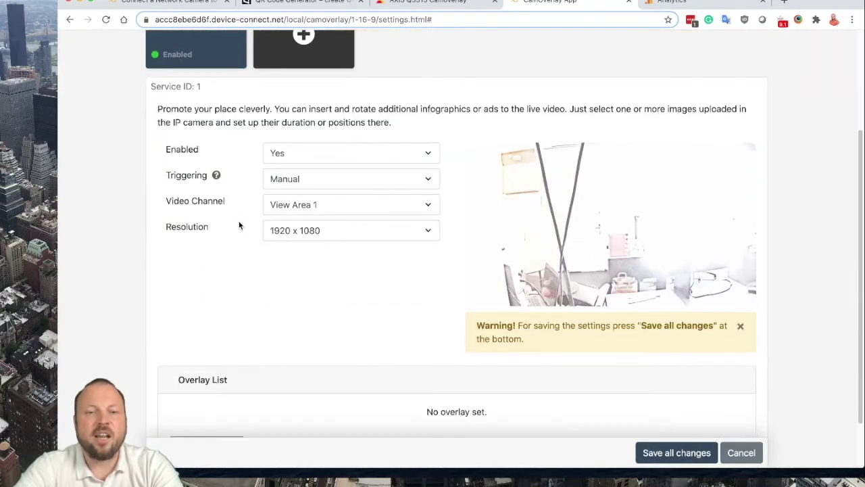
scroll(242, 223, up, 4)
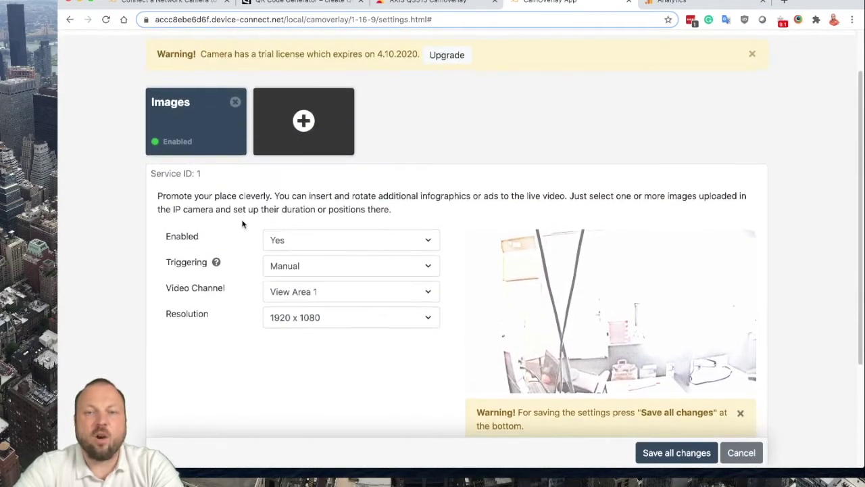
scroll(242, 223, down, 4)
click(207, 392)
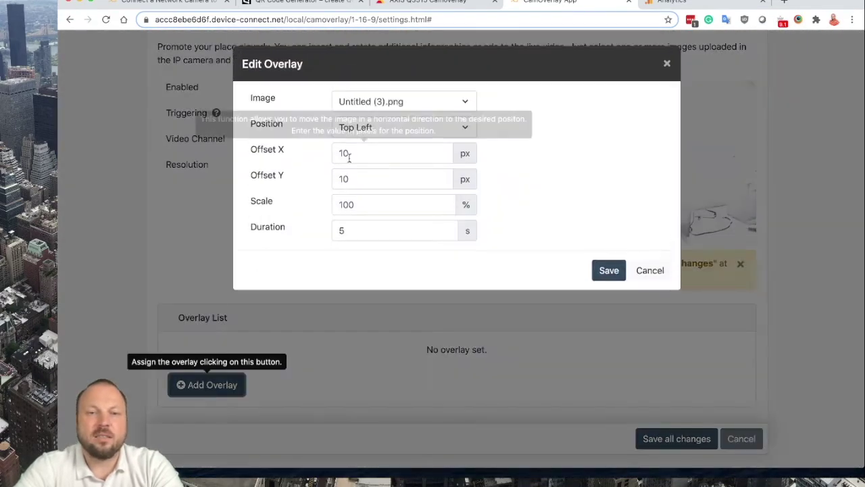
click(362, 102)
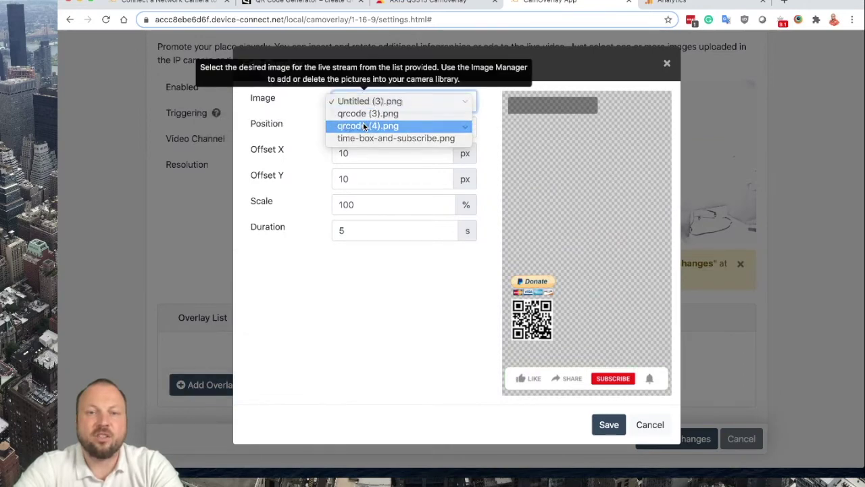
click(363, 124)
click(361, 128)
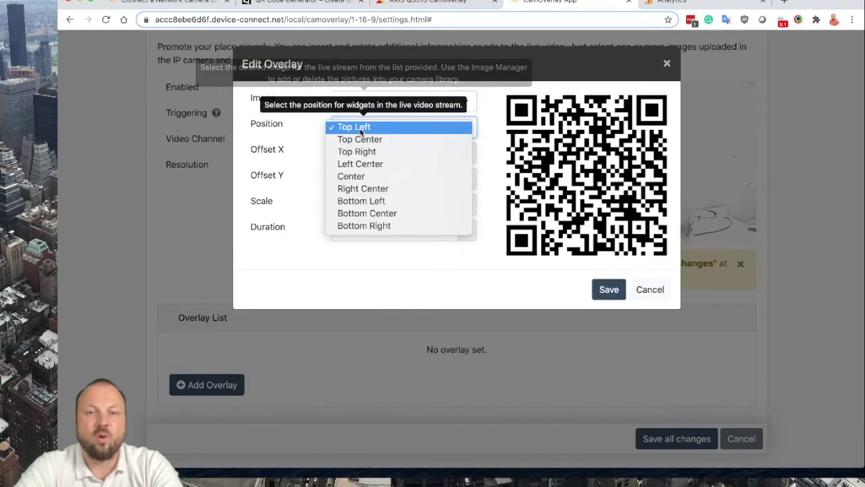
click(390, 223)
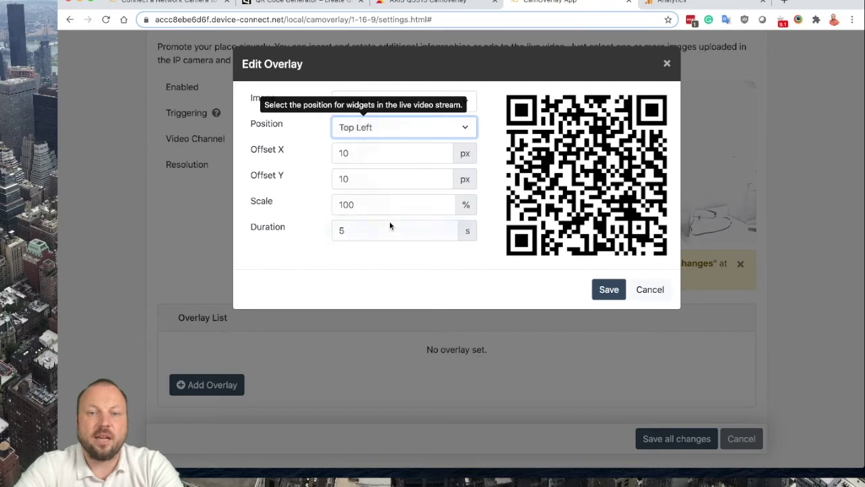
click(608, 289)
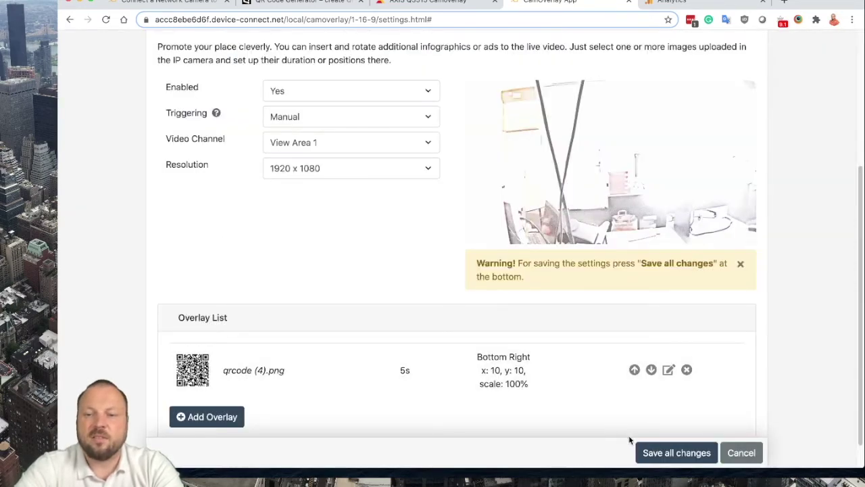
click(647, 453)
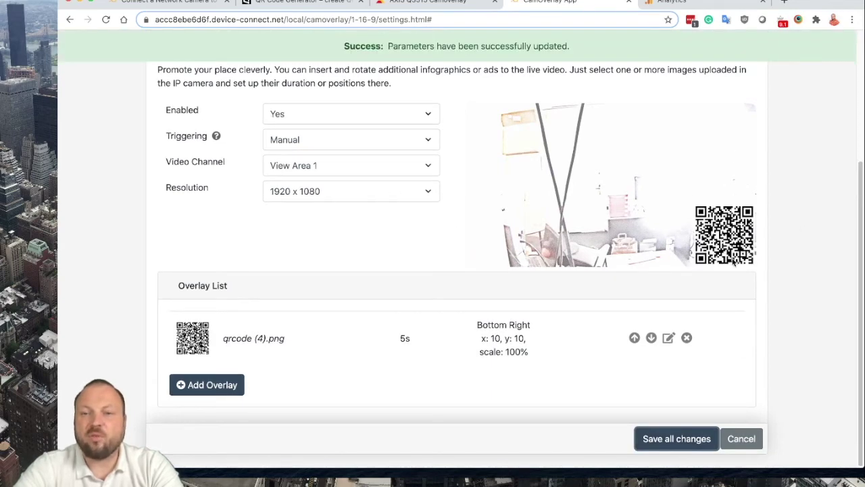
- Check the QR code on the enlarged live preview and review the overlay settings without changes
click(703, 225)
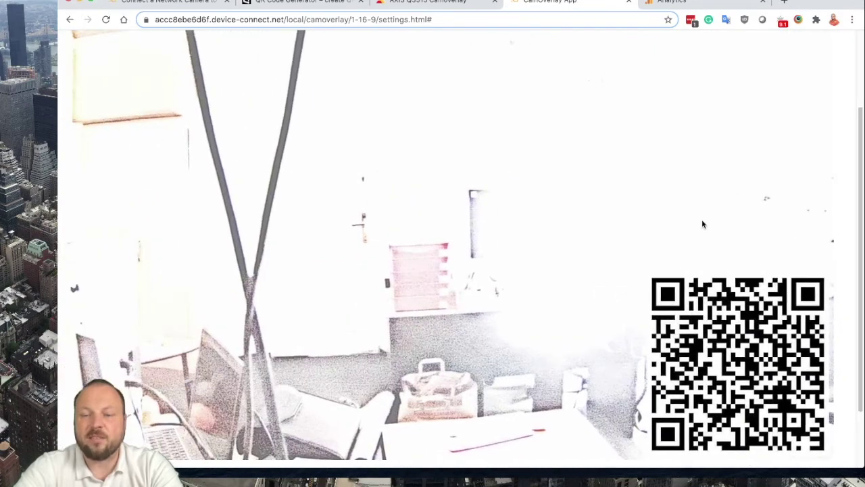
click(703, 224)
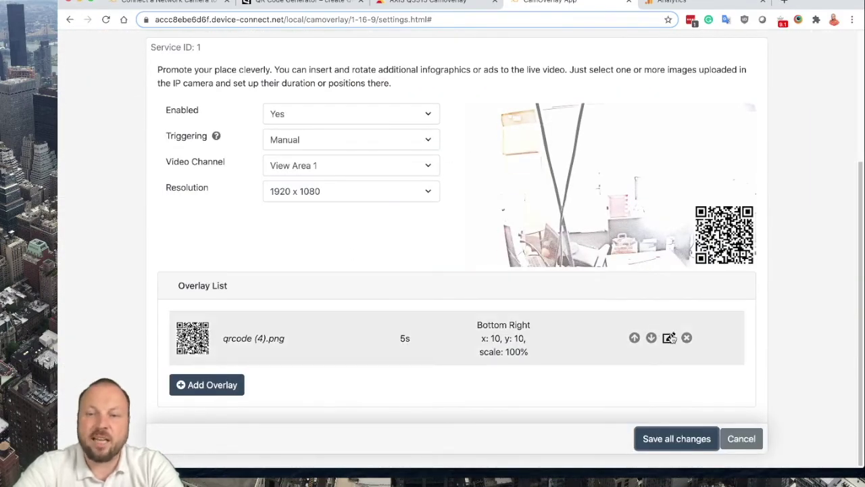
click(668, 337)
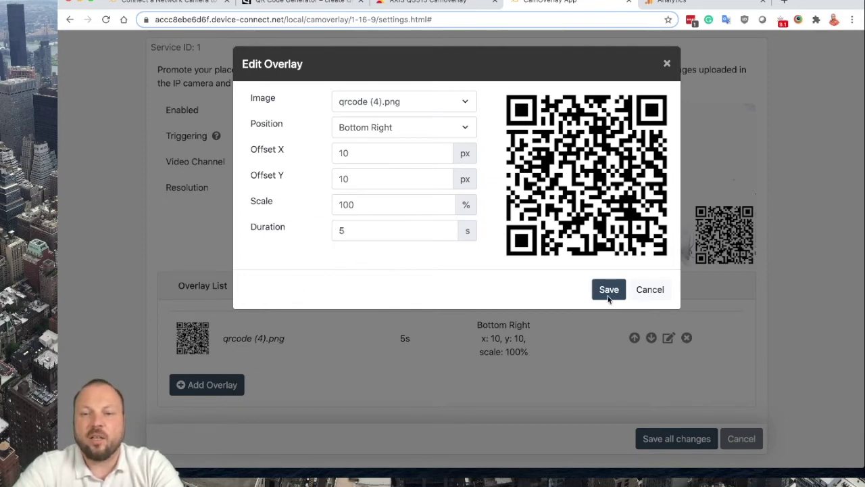
click(650, 290)
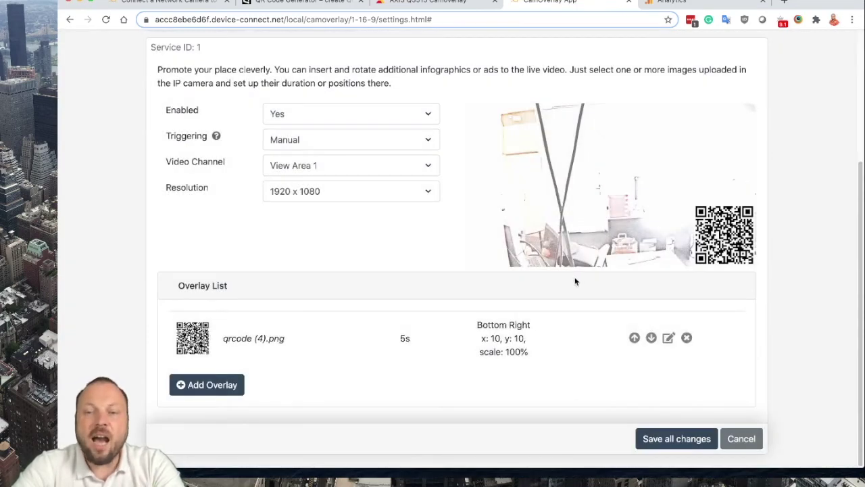
scroll(612, 241, up, 5)
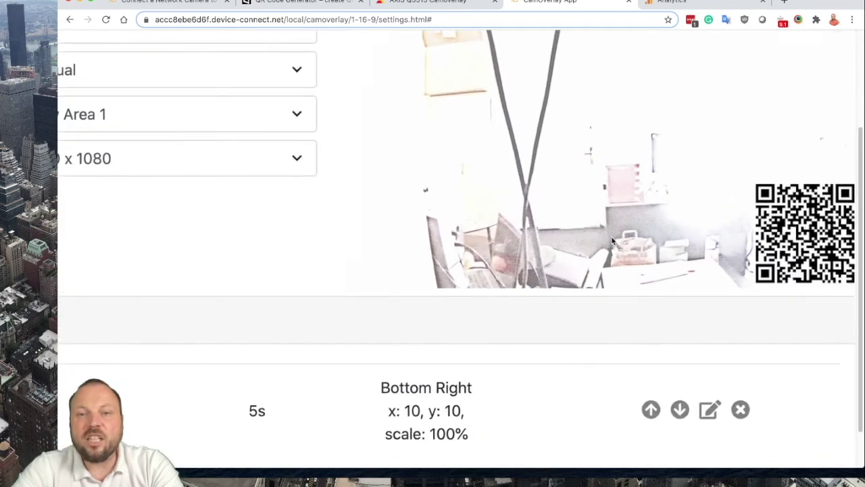
scroll(612, 241, up, 3)
scroll(507, 215, up, 5)
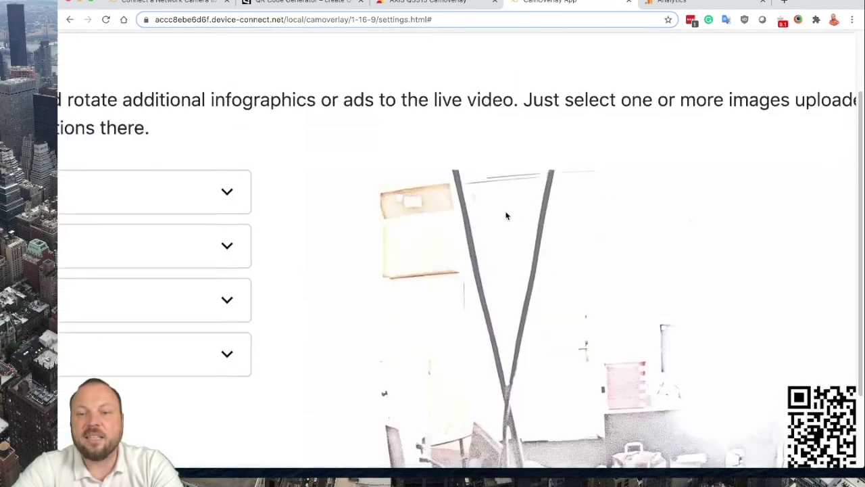
scroll(507, 216, down, 2)
scroll(506, 215, right, 5)
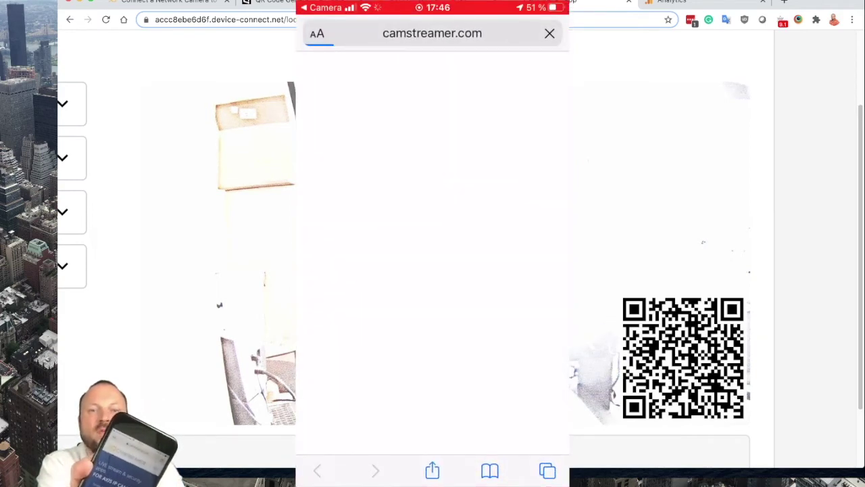
- Switch to the Google Analytics realtime Traffic Sources report to find the QR / Live Video visit
click(660, 4)
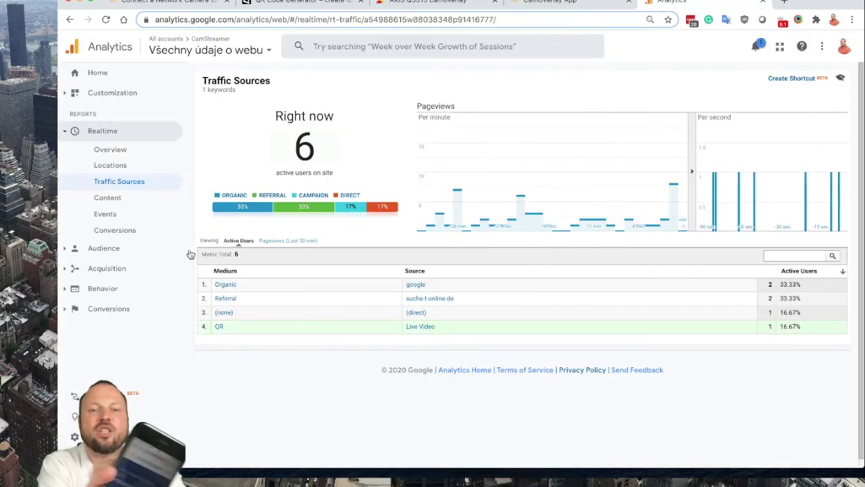